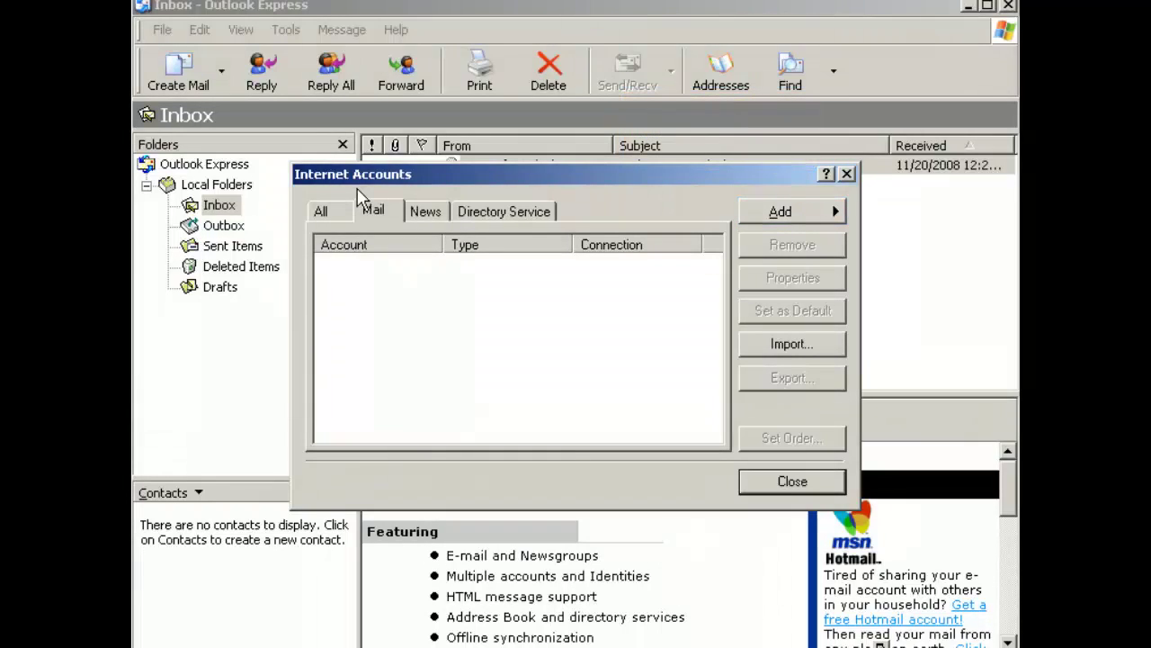
Step: Add a new mail account and enter the sender's display name in the connection wizard
click(796, 212)
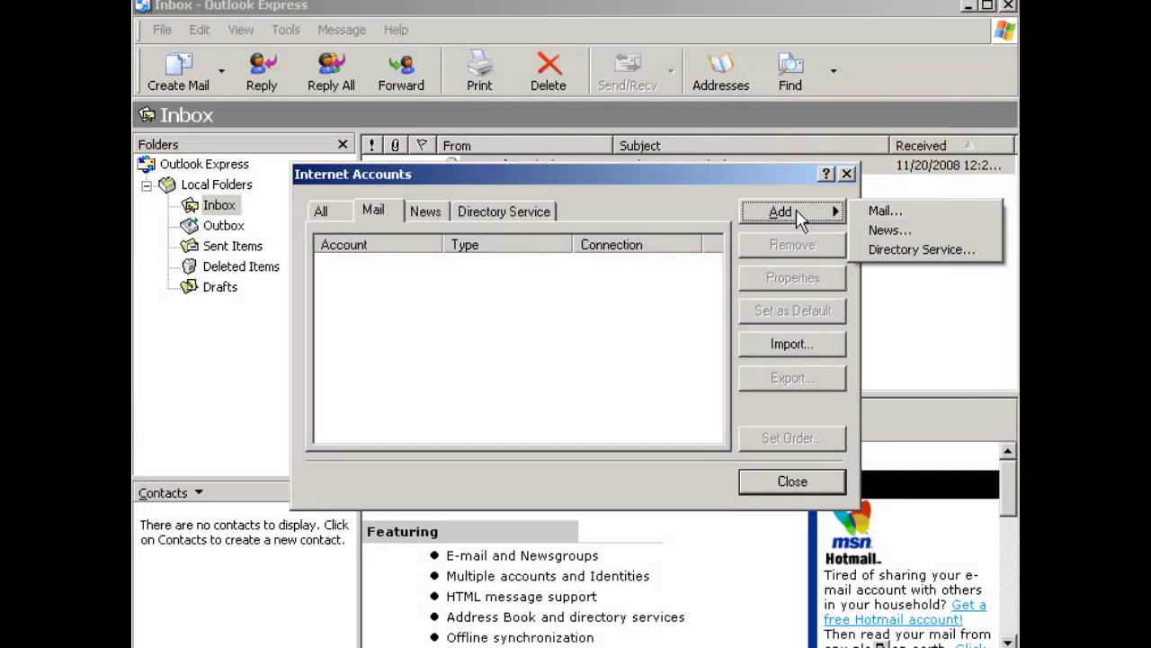
click(920, 209)
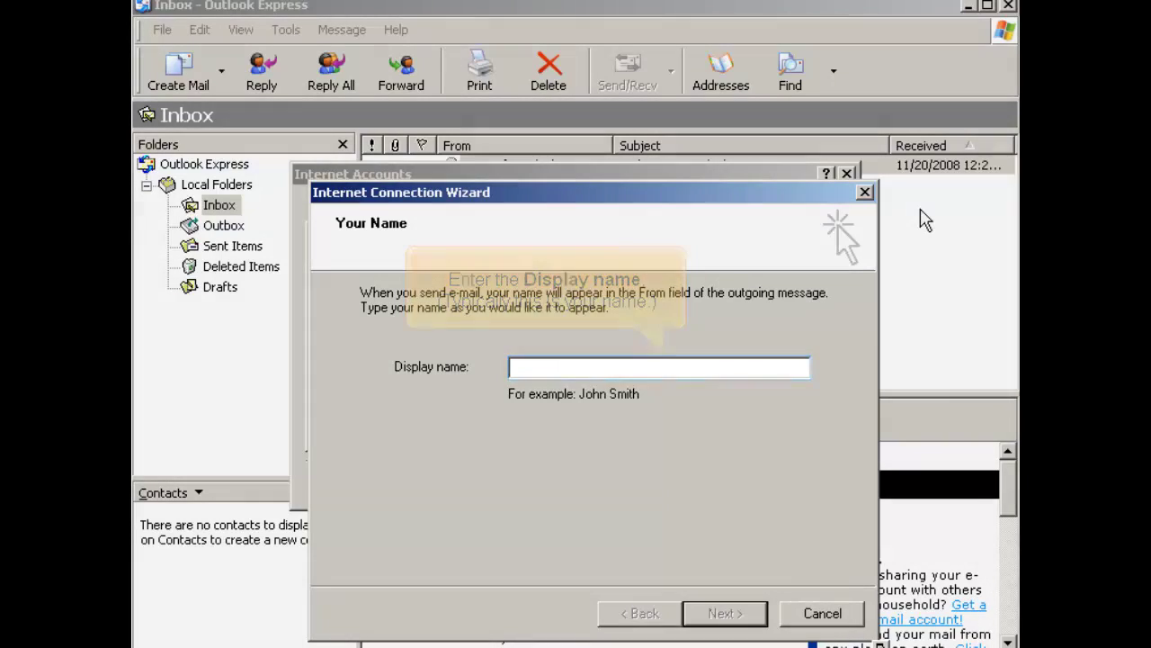
text(Demo U)
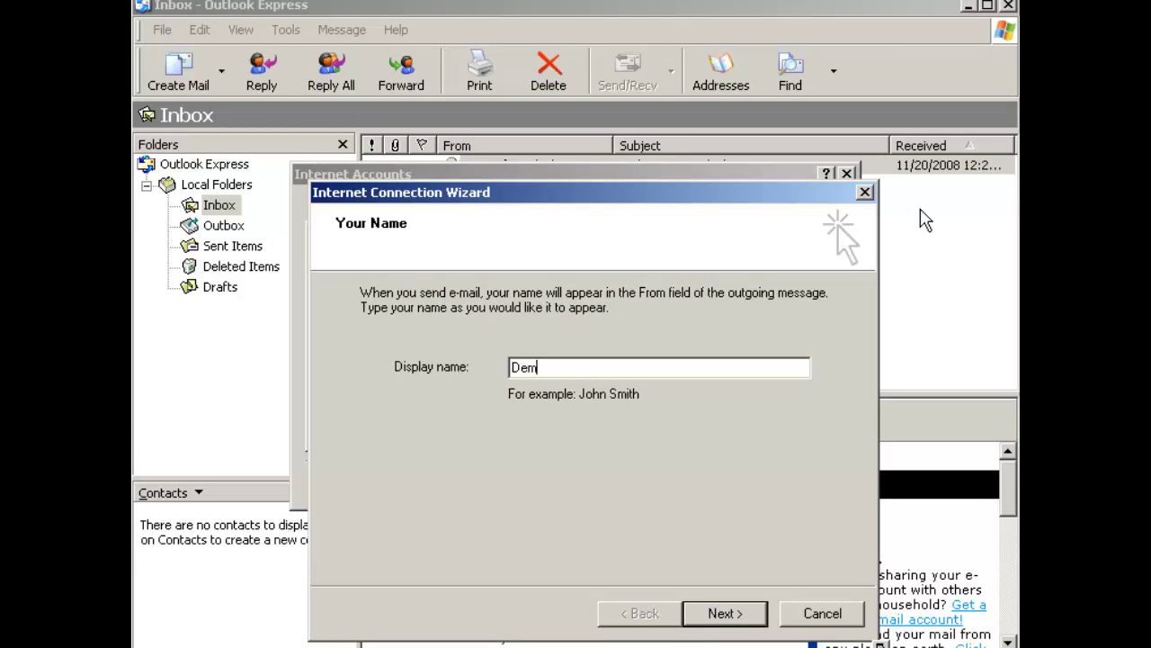
text(ser)
click(725, 615)
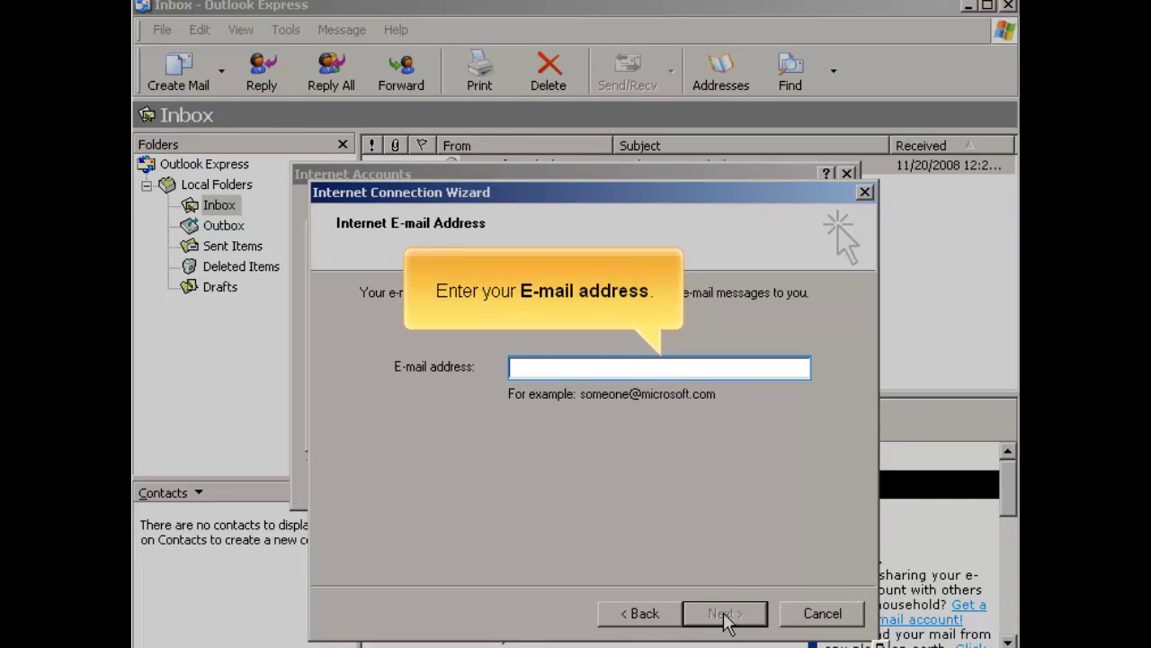
Step: Enter the account's e-mail address at demo-domain.net and continue to the server names page
text(demo@de)
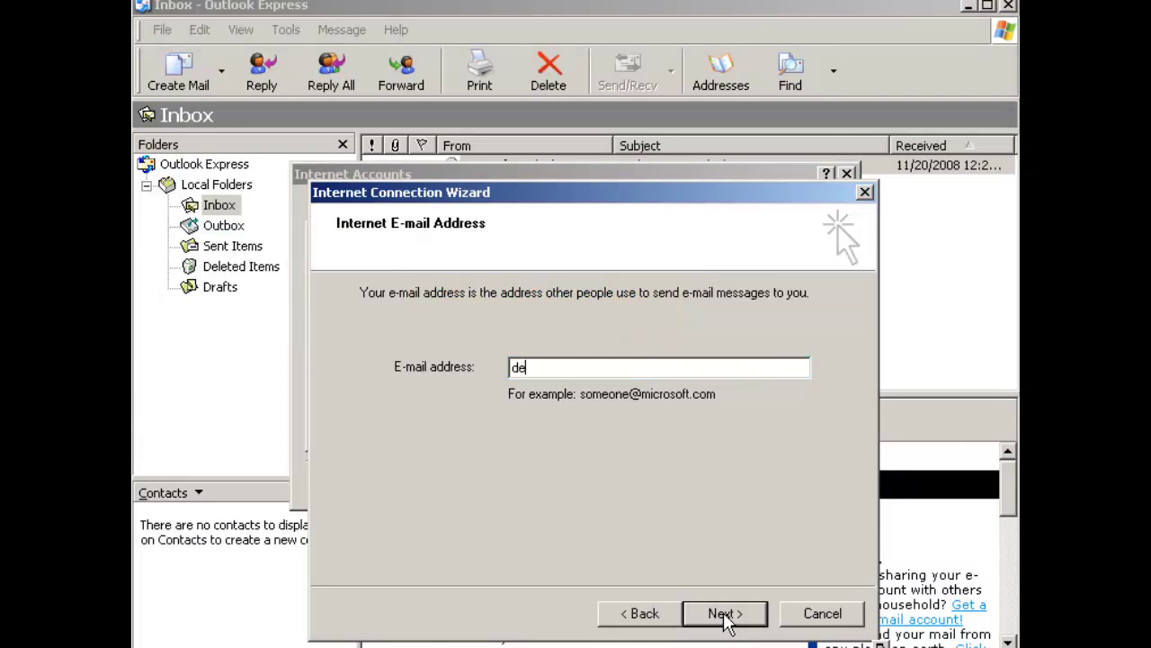
text(mo-domain.net)
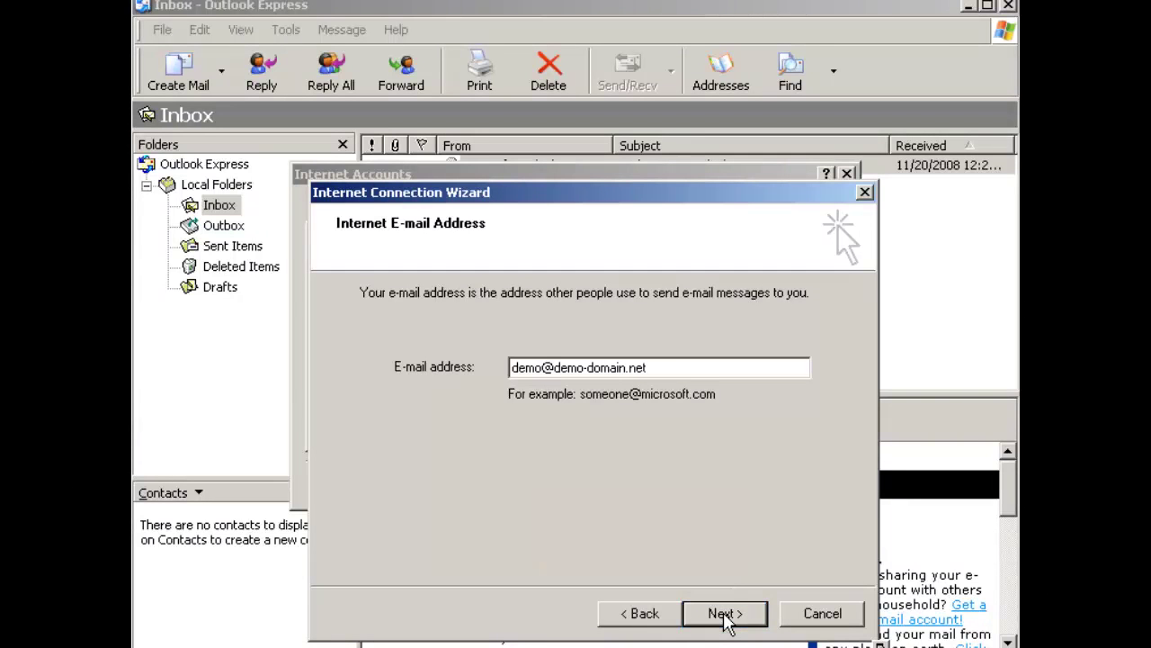
click(725, 615)
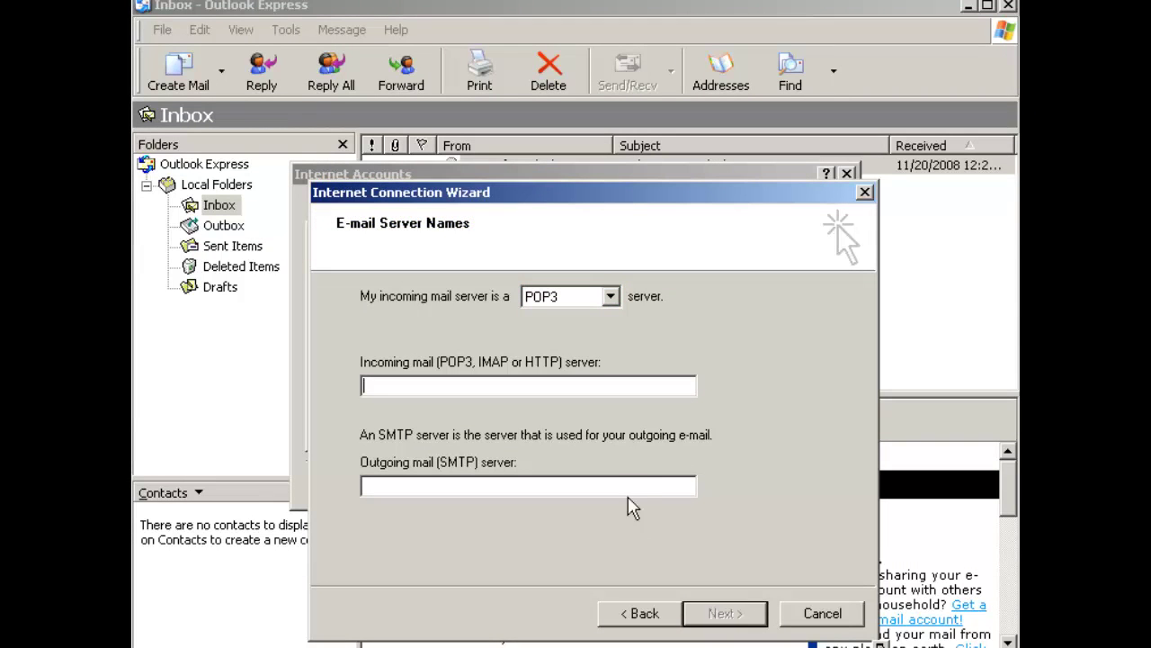
click(611, 298)
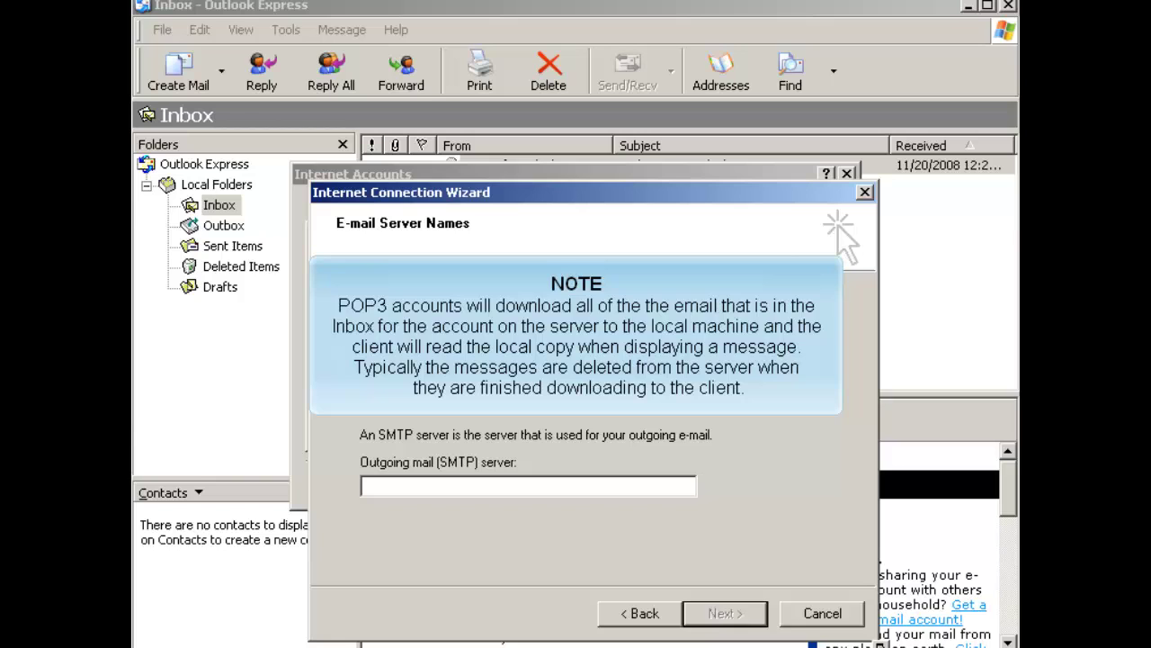
click(611, 296)
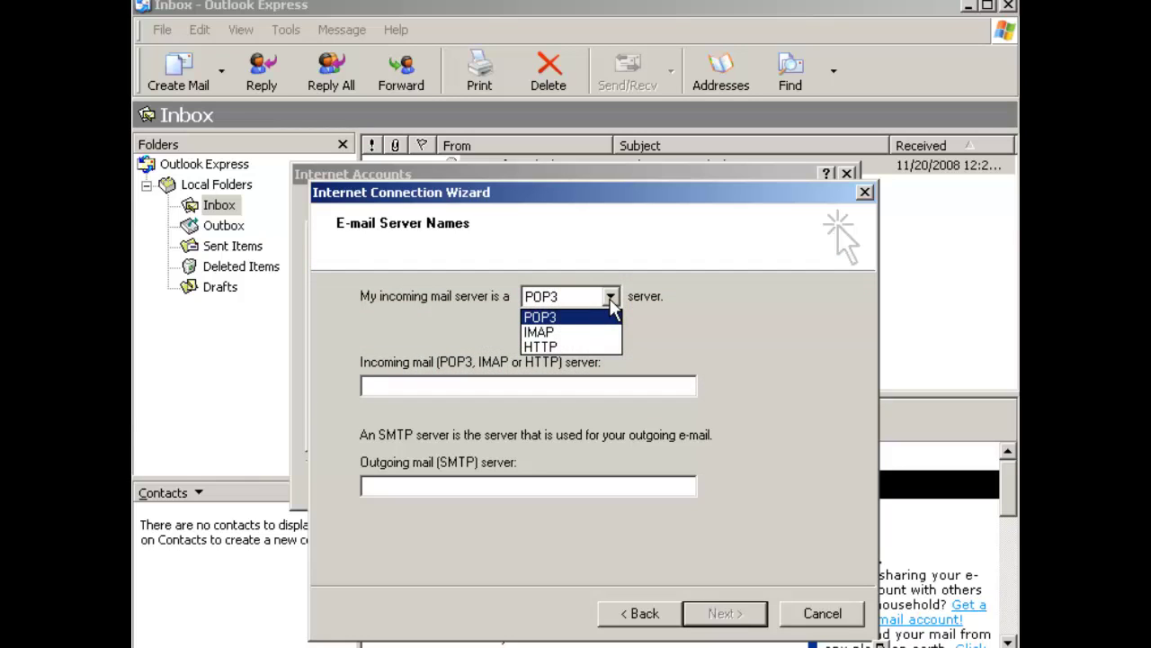
click(539, 332)
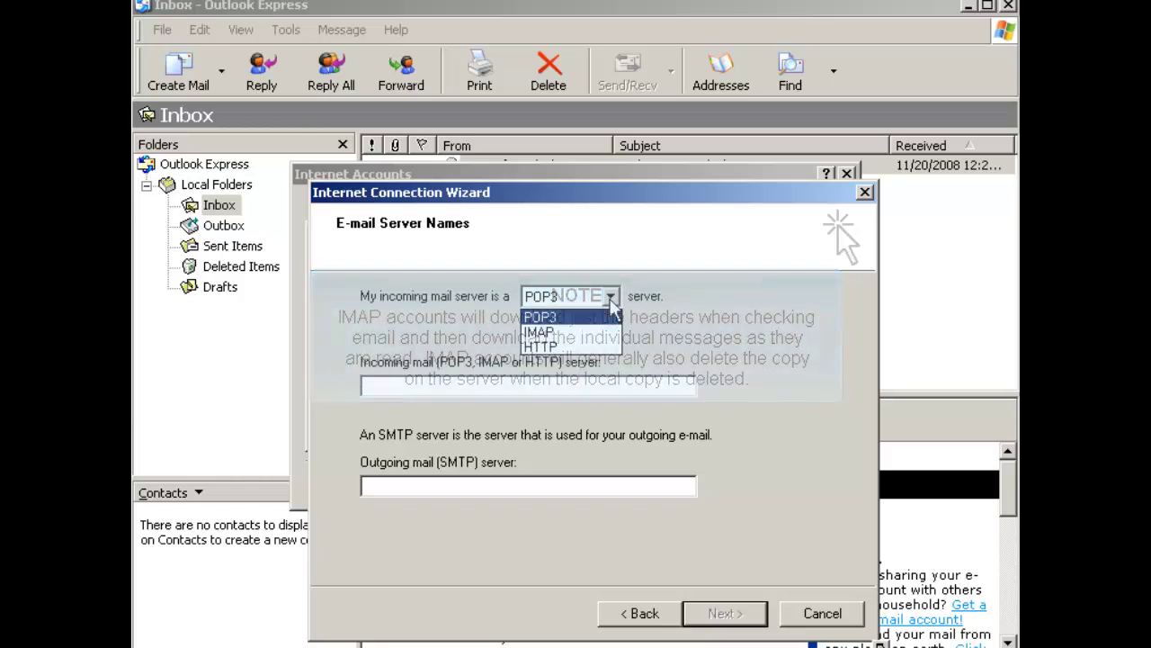
click(611, 299)
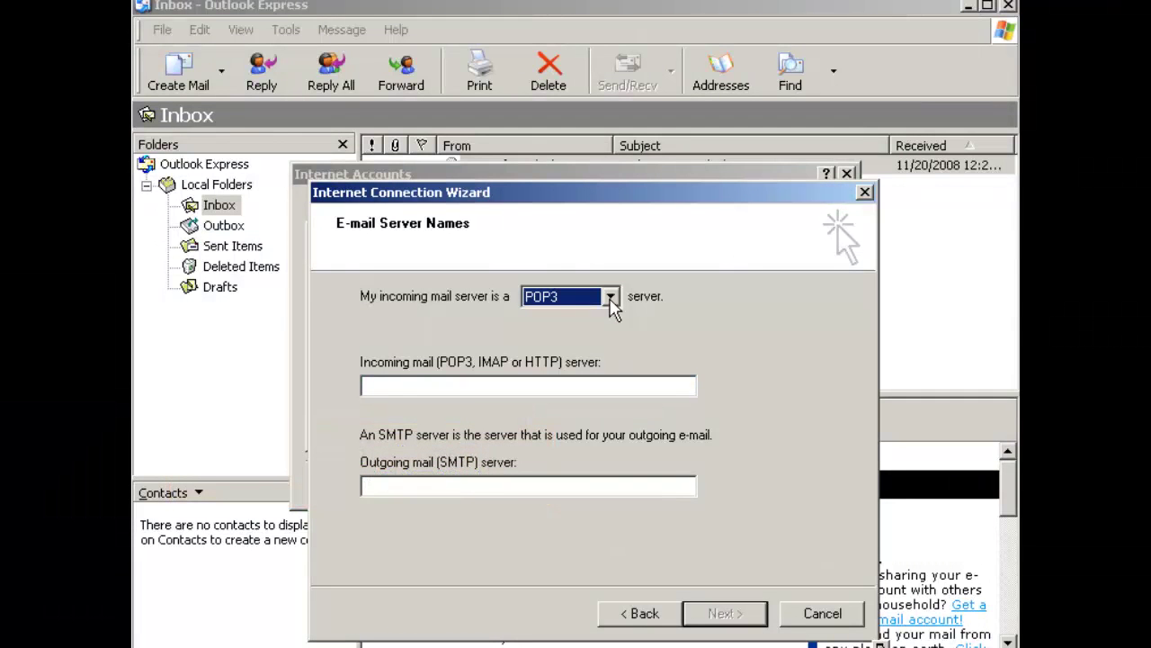
click(368, 394)
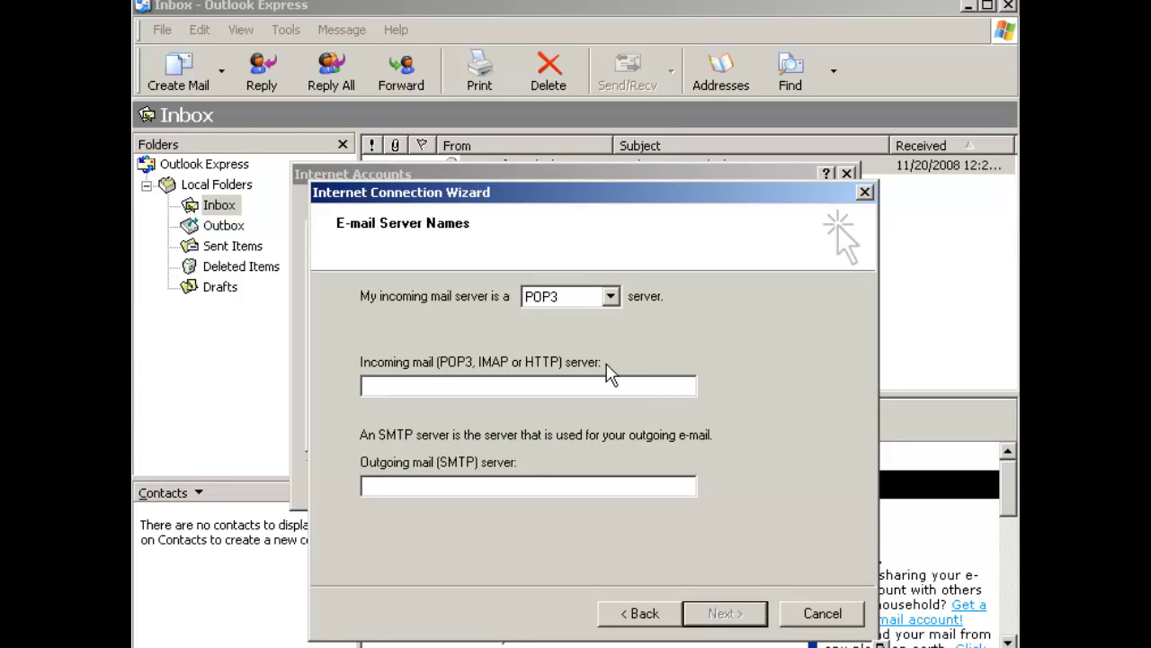
Step: Set both the incoming POP3 and outgoing SMTP servers to mail.demo-domain.net
text(mail.demo-domain.net)
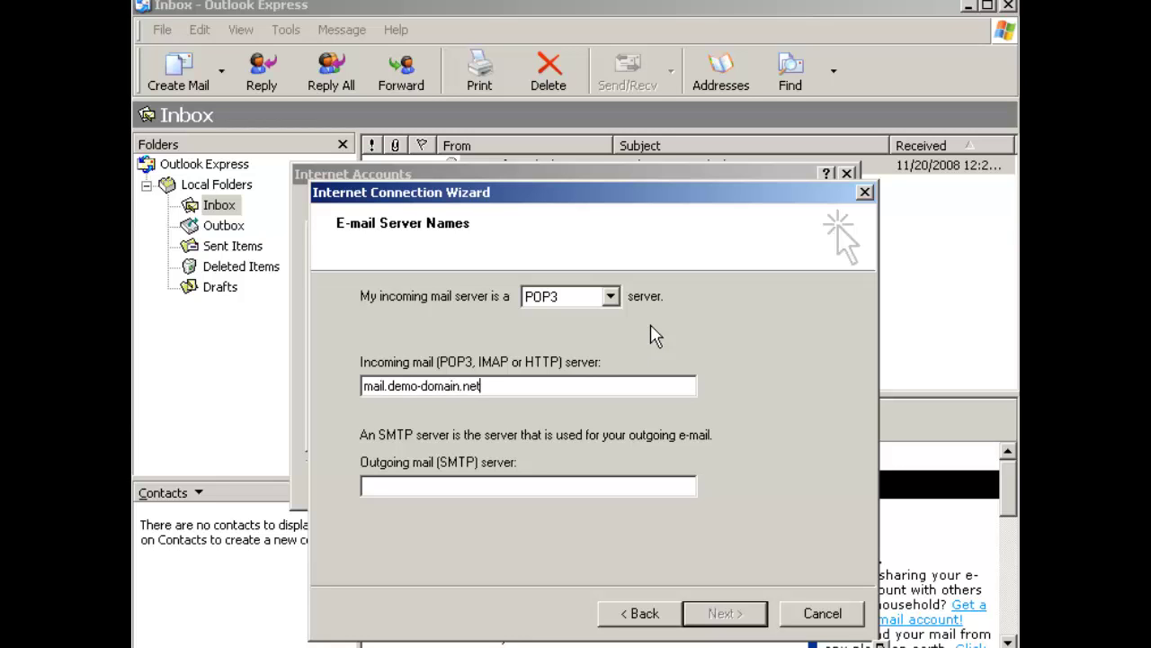
key(Tab)
text(mail.demo-dom)
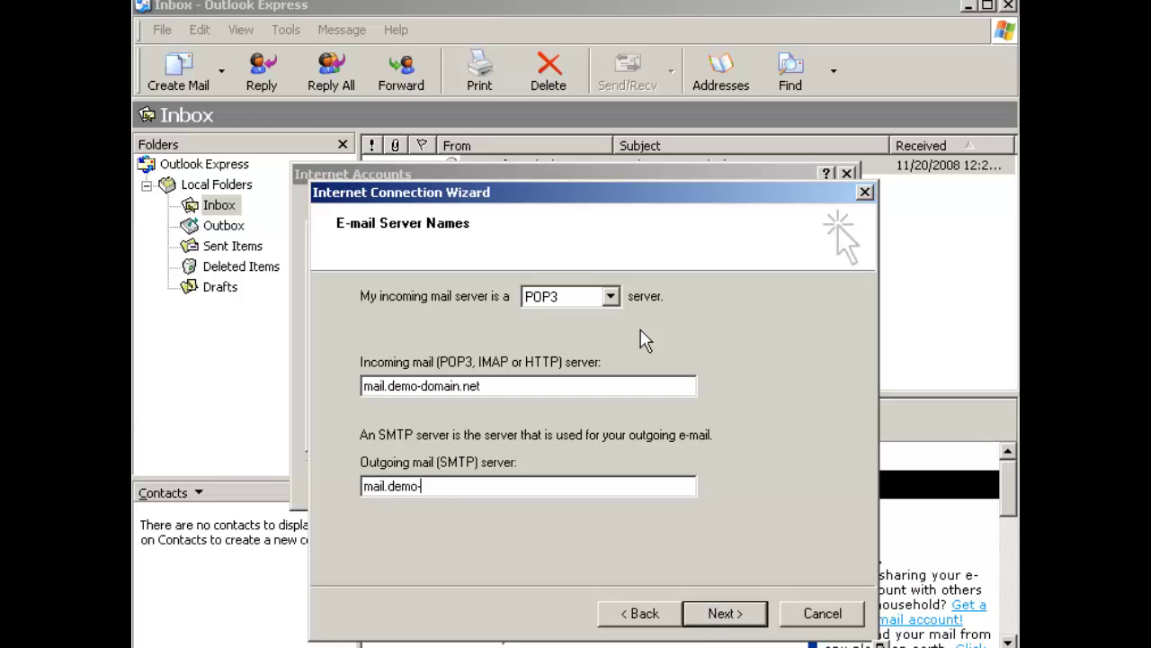
text(ain.net)
click(725, 614)
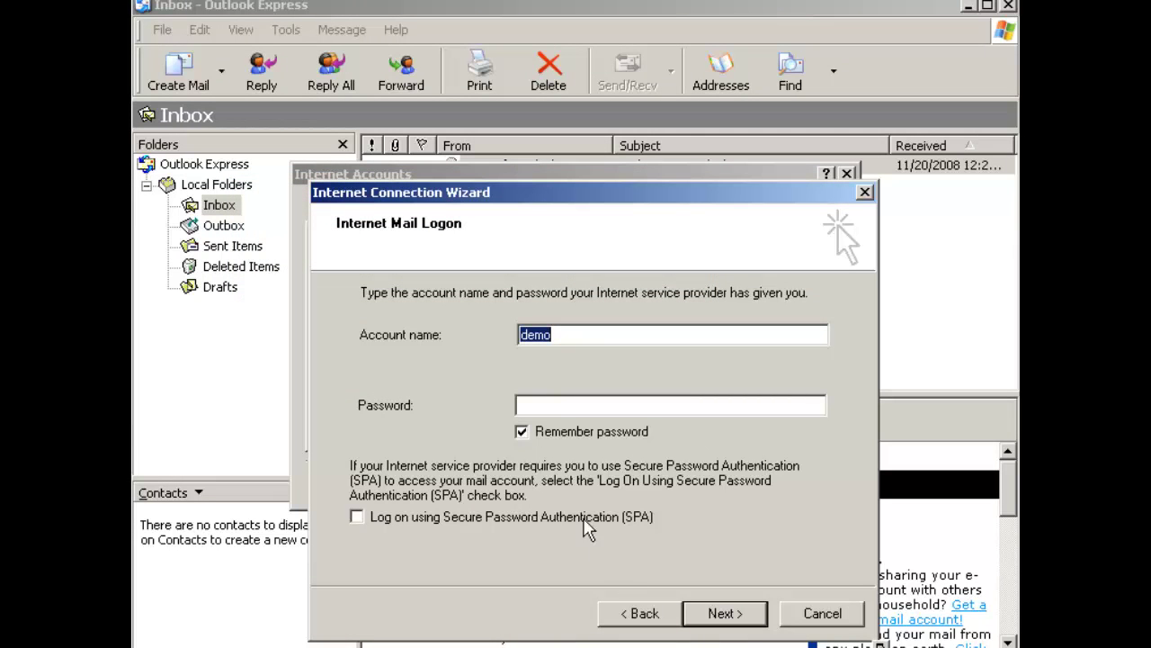
Step: Extend the account name to the full demo-domain.net address and enter the account password
click(553, 336)
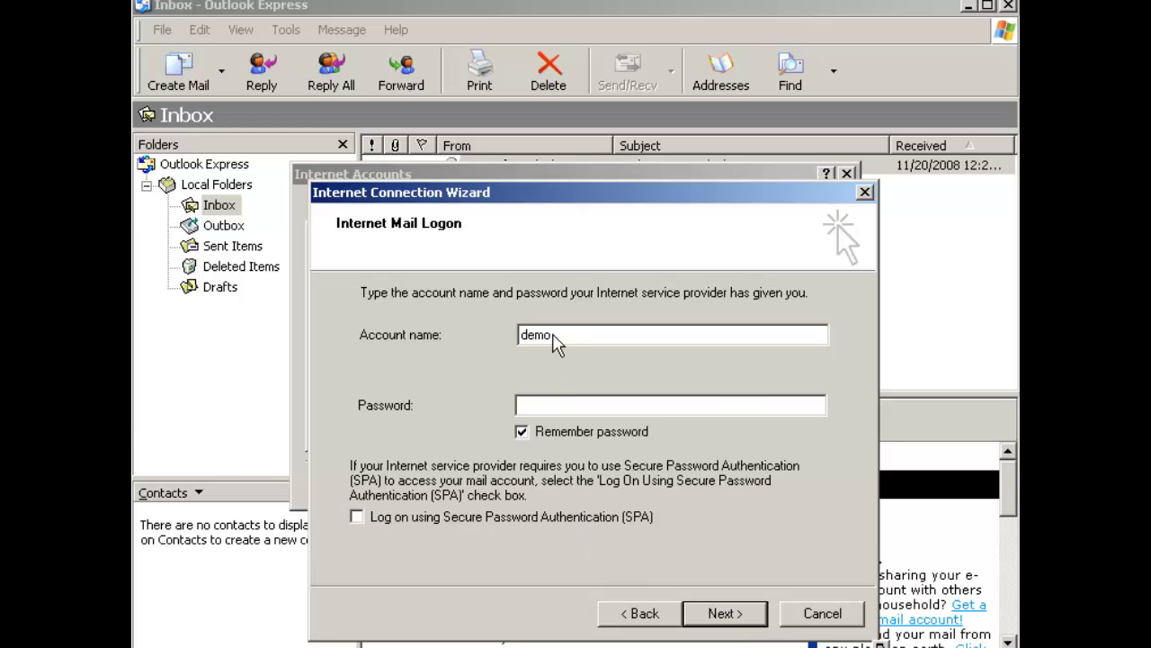
text(@demo-do)
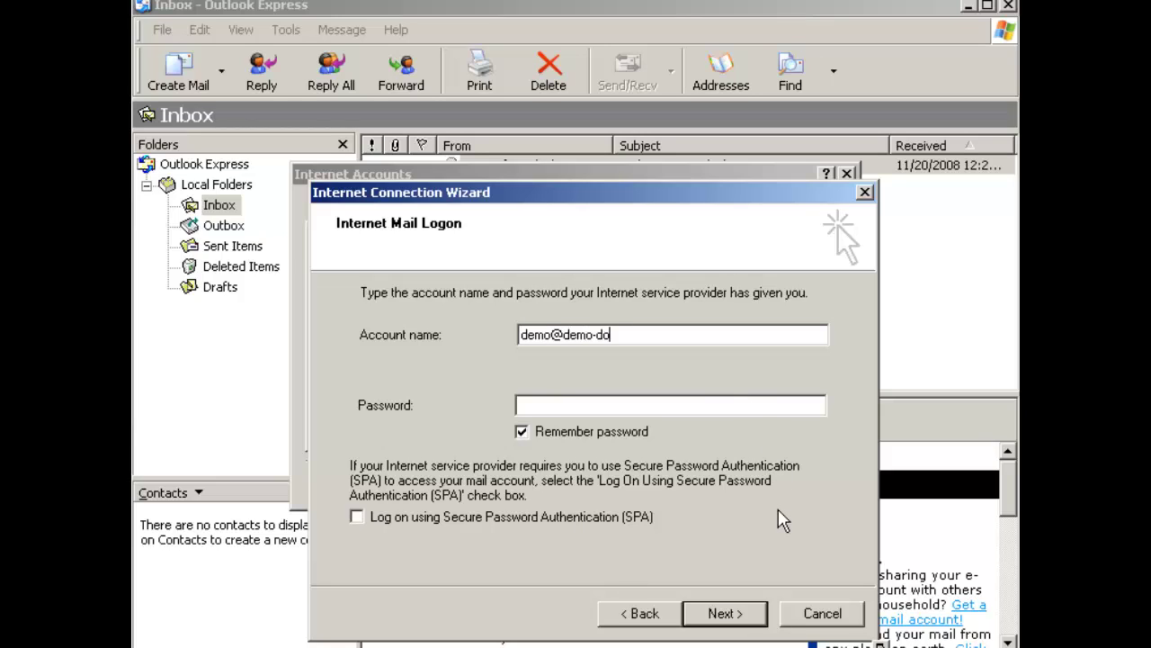
text(main.net)
click(520, 407)
text(••••••)
click(727, 614)
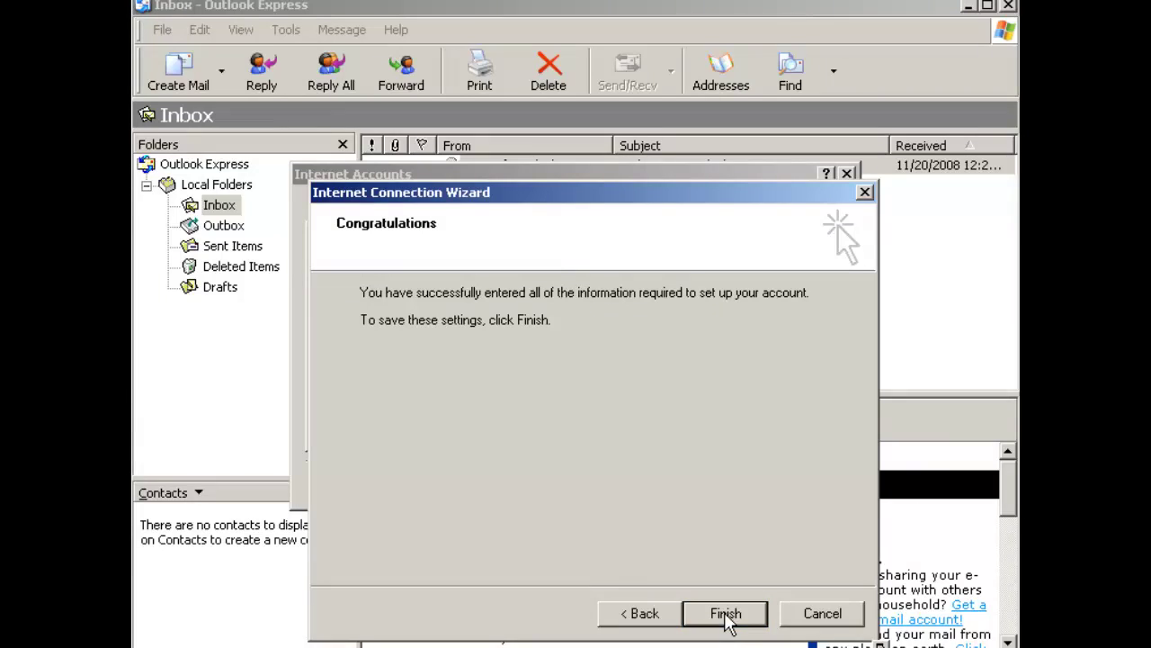
Step: Finish the wizard and open Properties for the mail.demo-domain.net account
click(726, 615)
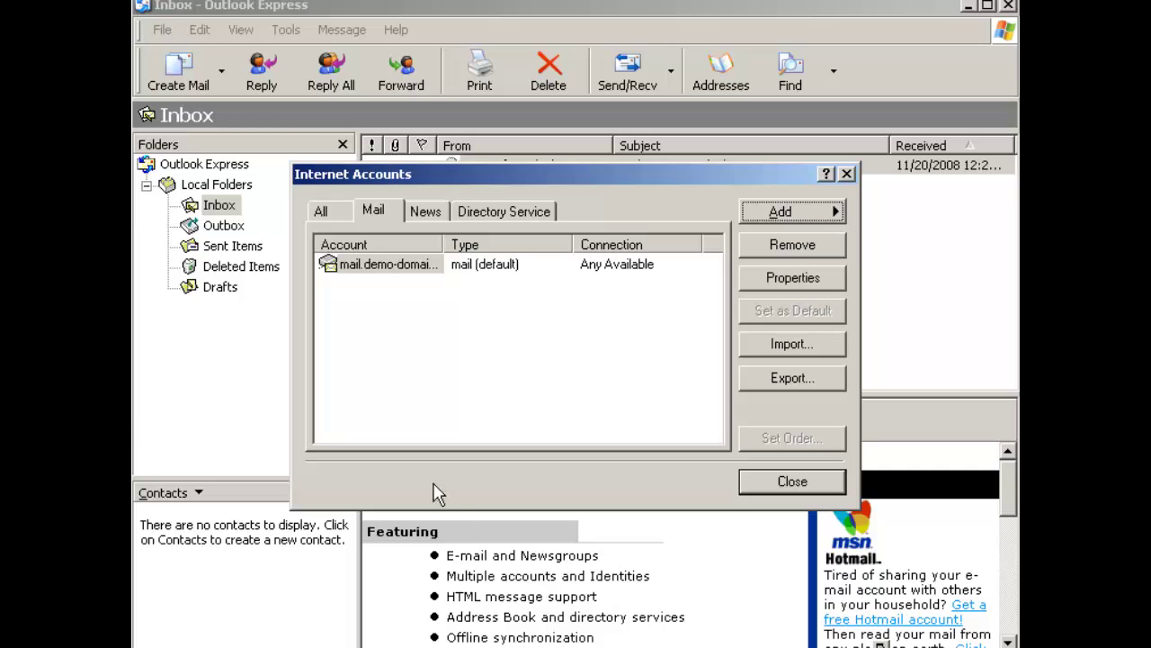
click(382, 266)
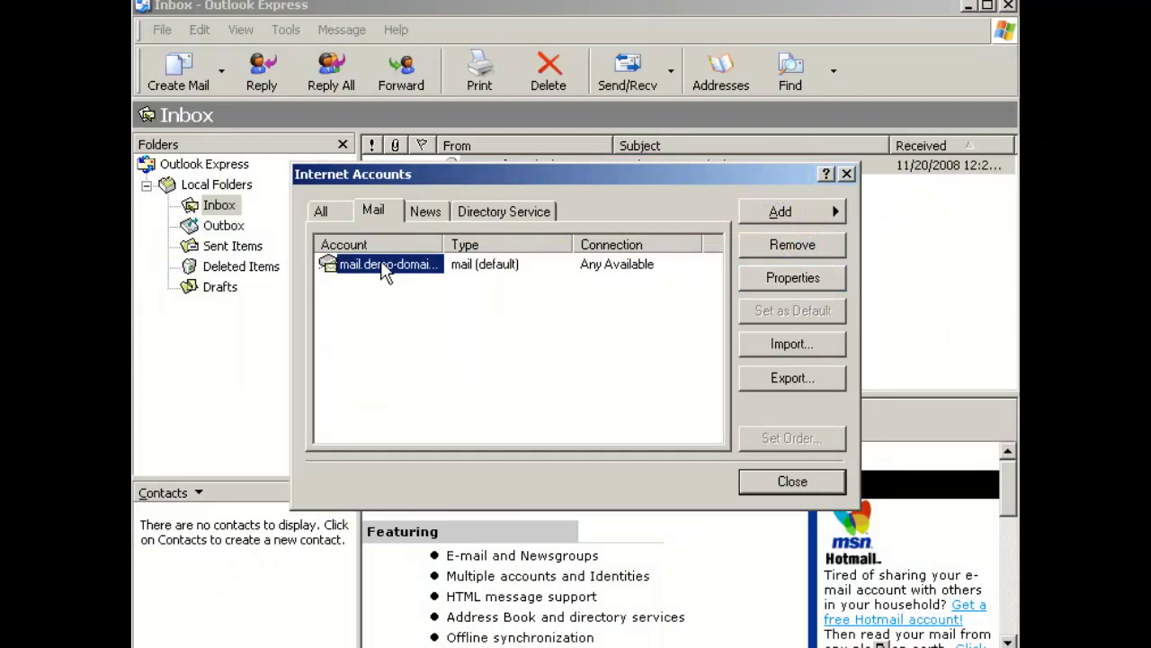
click(791, 278)
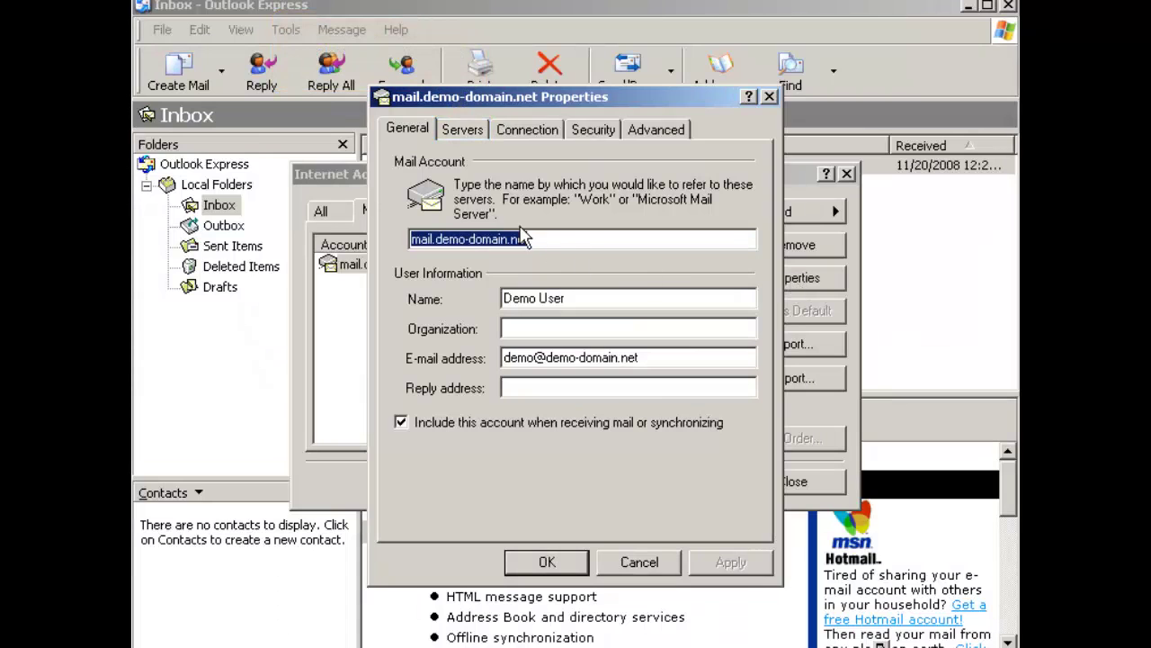
Step: Turn on 'My server requires authentication' for outgoing mail, then show the Advanced port settings
click(462, 130)
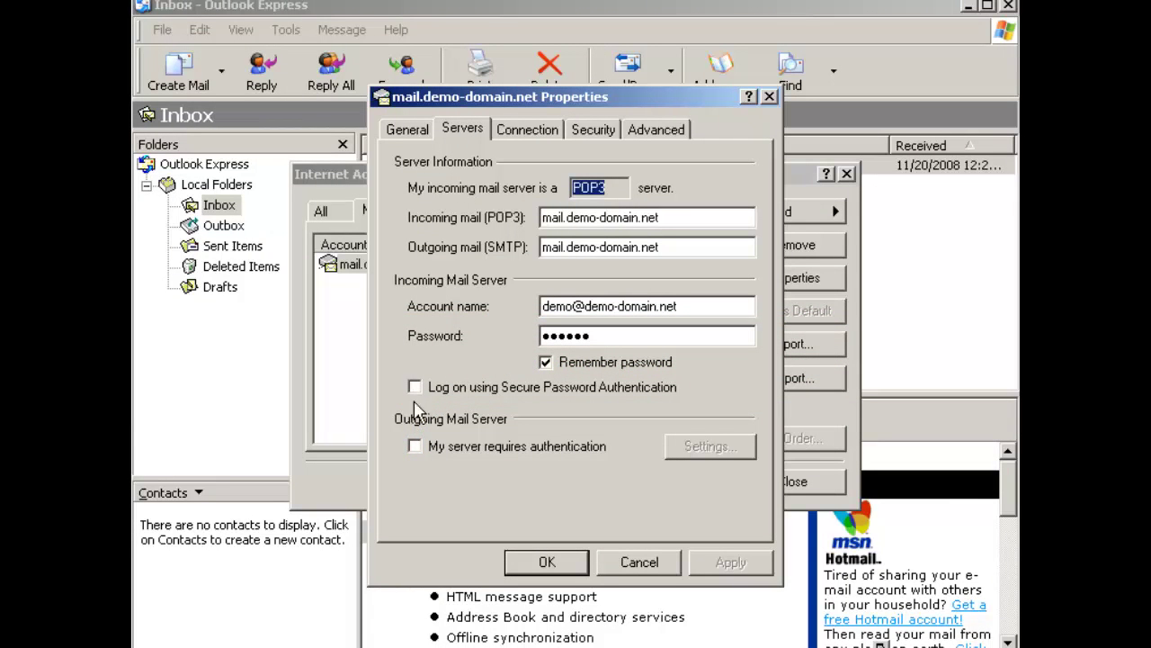
click(415, 446)
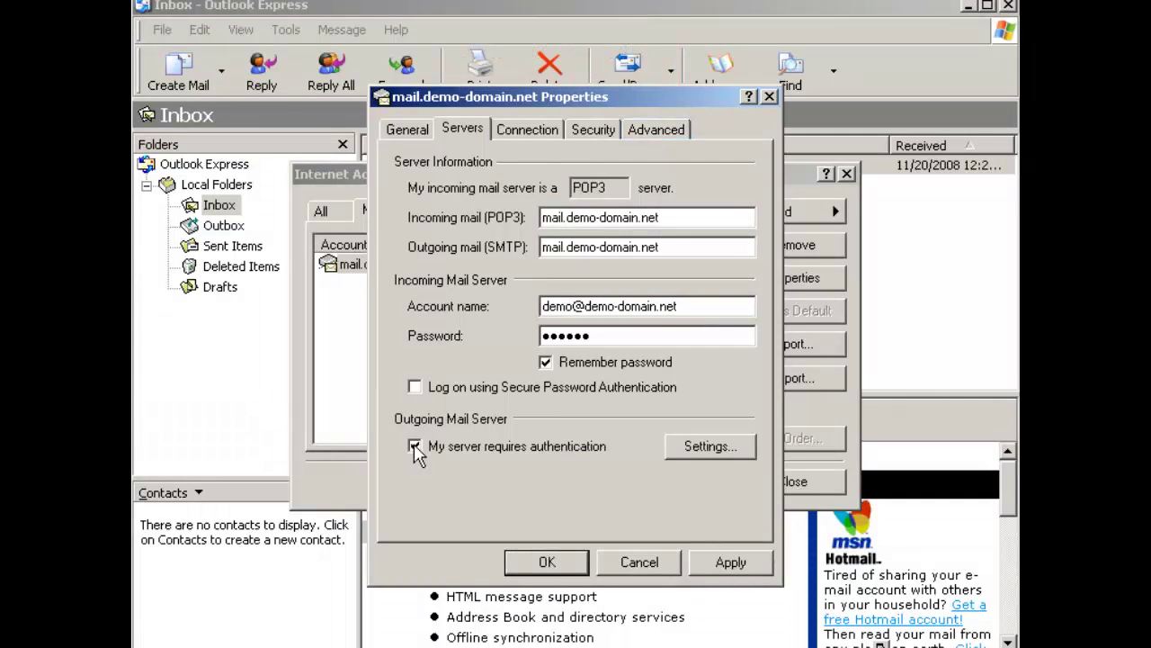
click(655, 129)
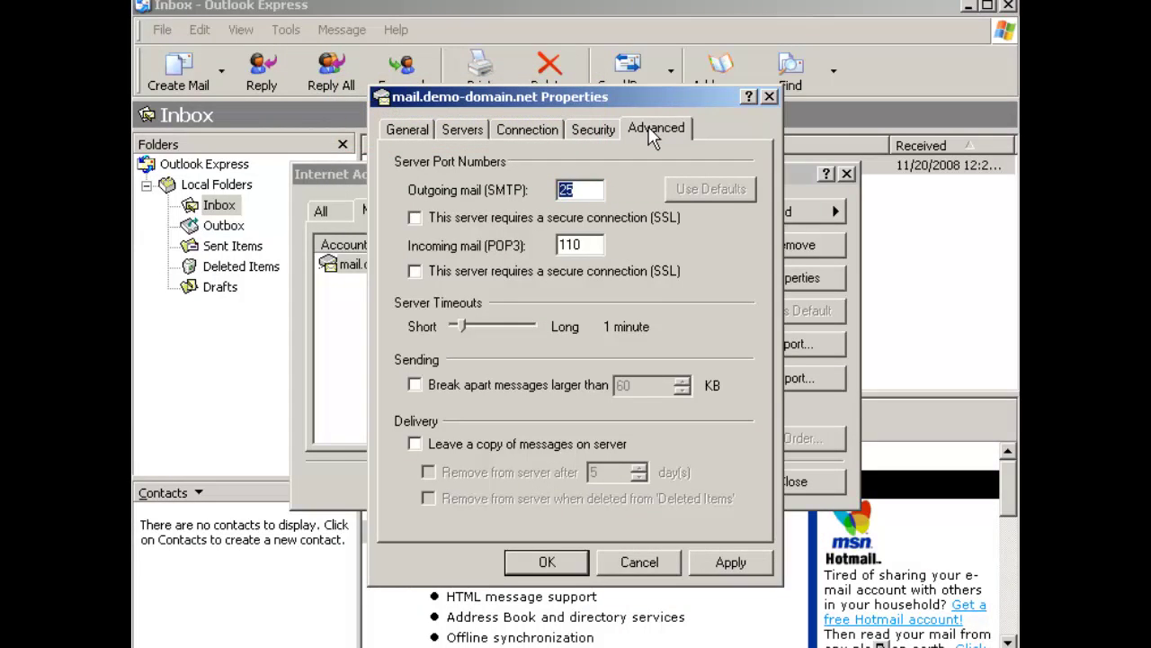
Step: Set the outgoing SMTP port to 26, save the account, and close Internet Accounts
text(26)
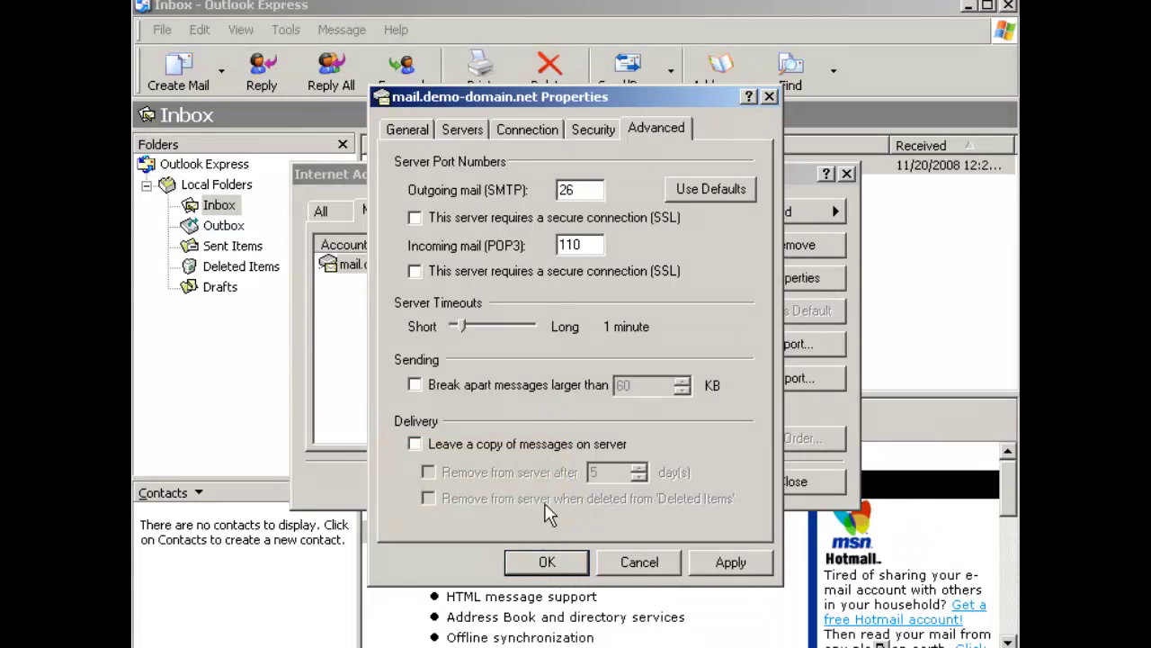
click(547, 561)
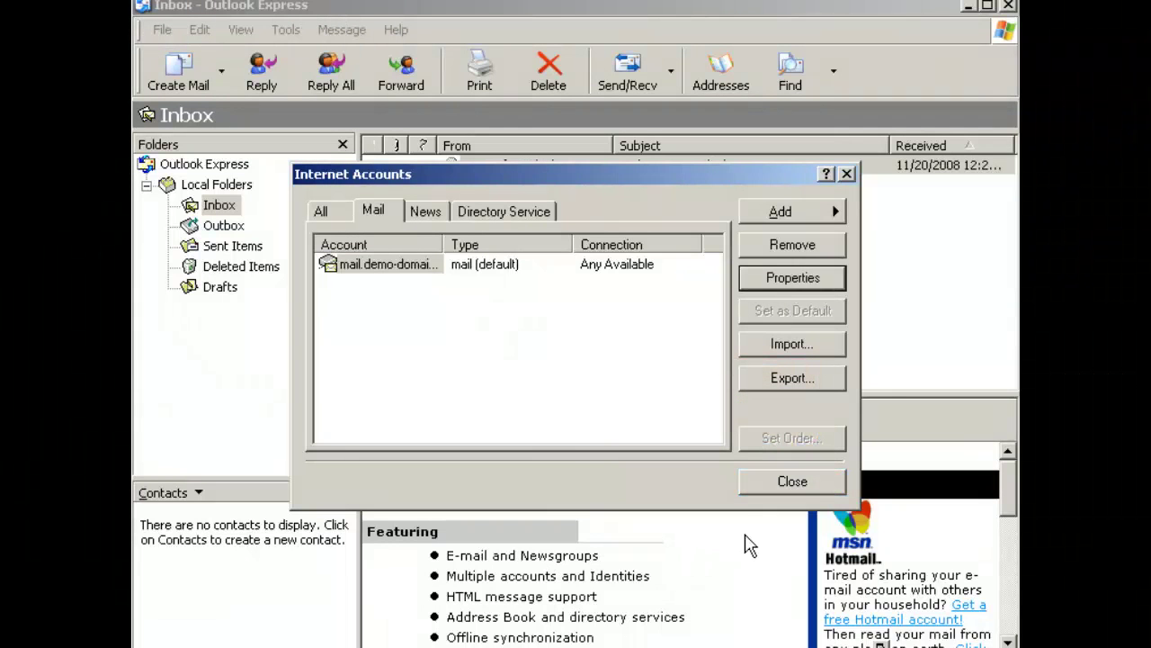
click(790, 486)
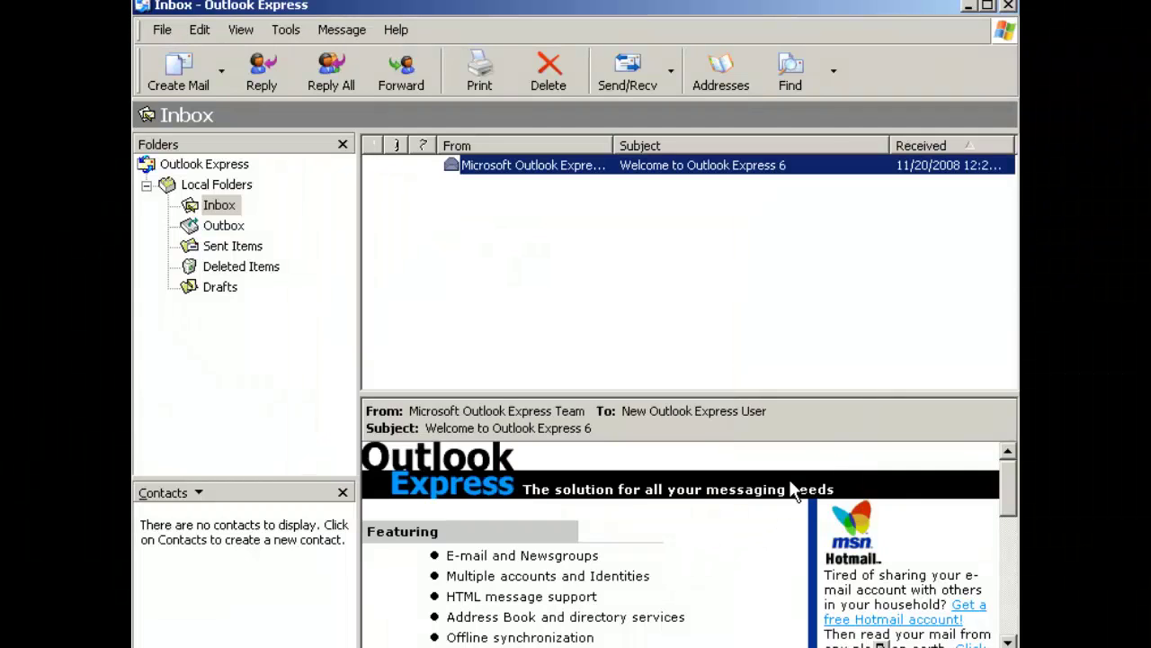